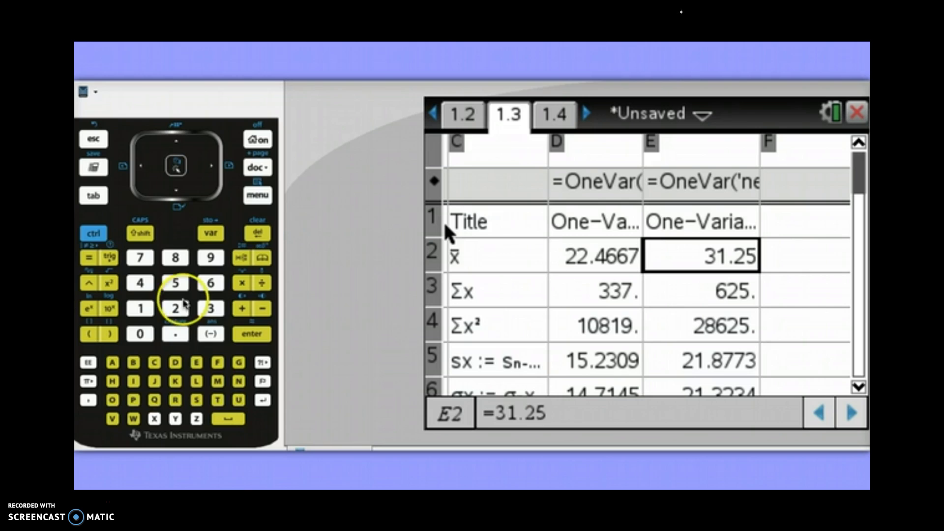
Open the Scratchpad's Calculate page.
left_click(253, 137)
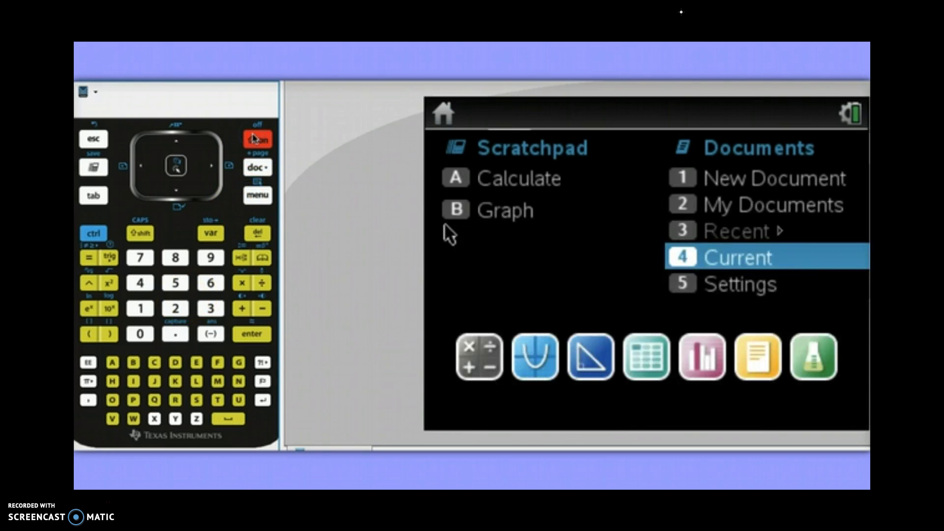
left_click(113, 363)
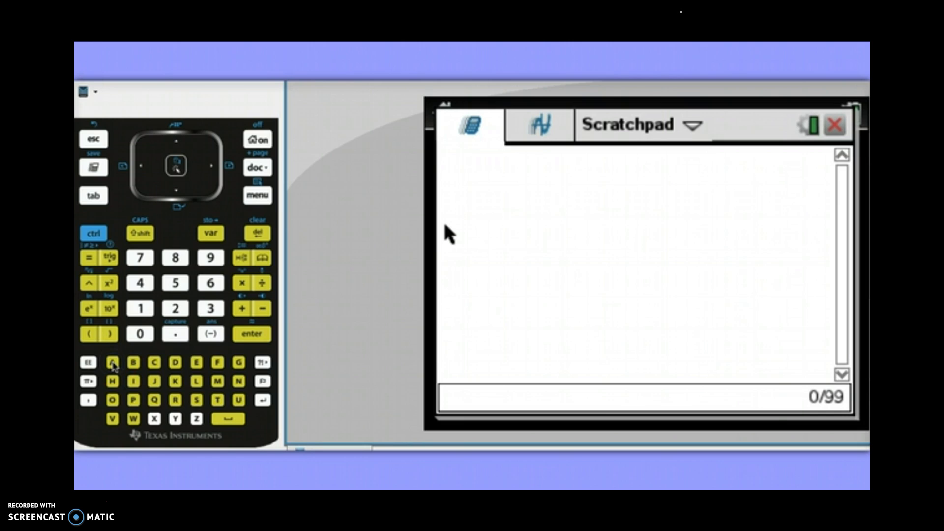
left_click(215, 213)
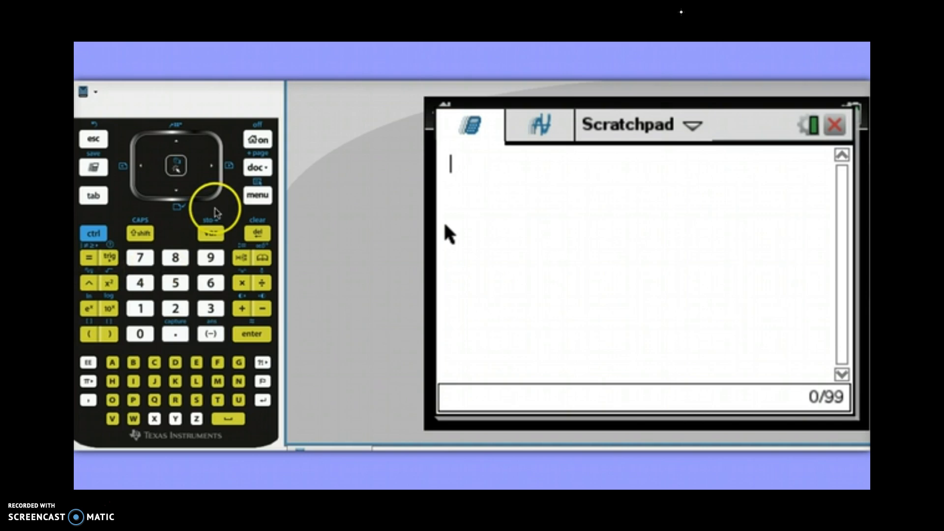
Start a Normal Cdf distribution calculation and replace its lower bound with -1.78.
left_click(254, 197)
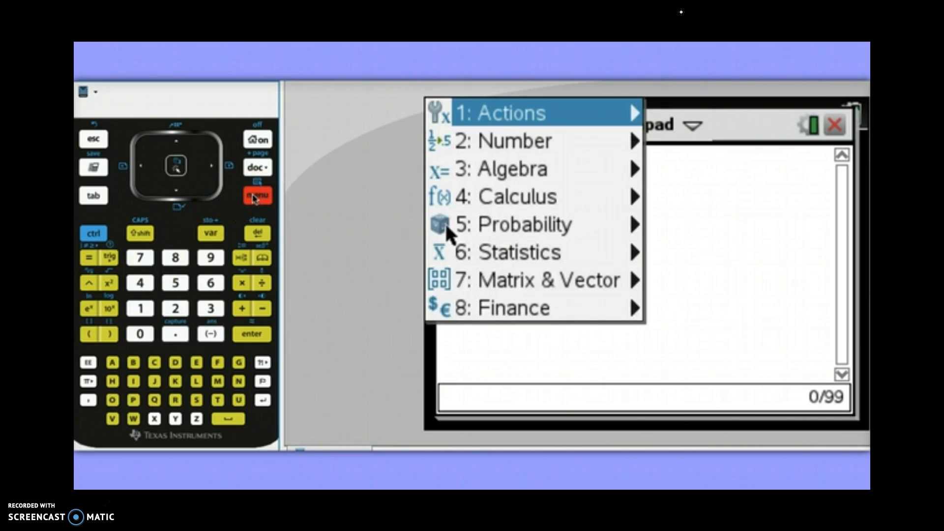
left_click(211, 283)
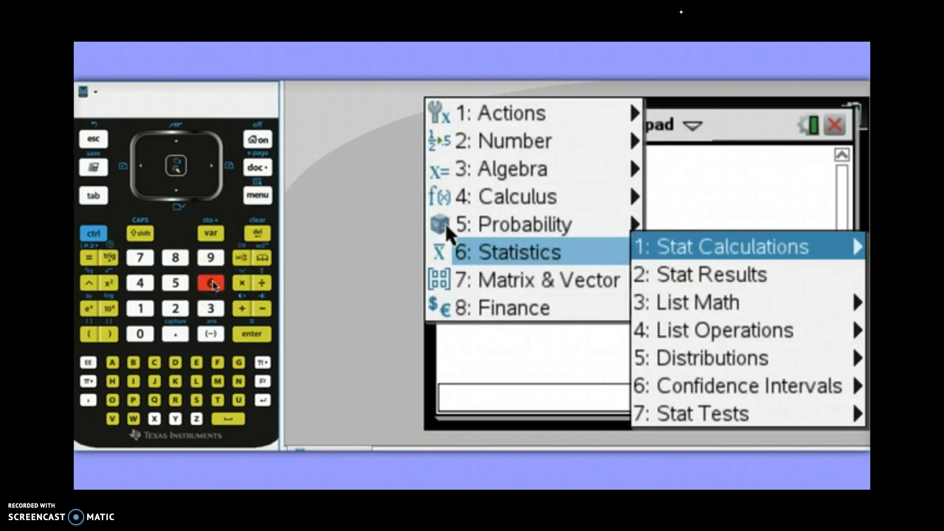
left_click(175, 285)
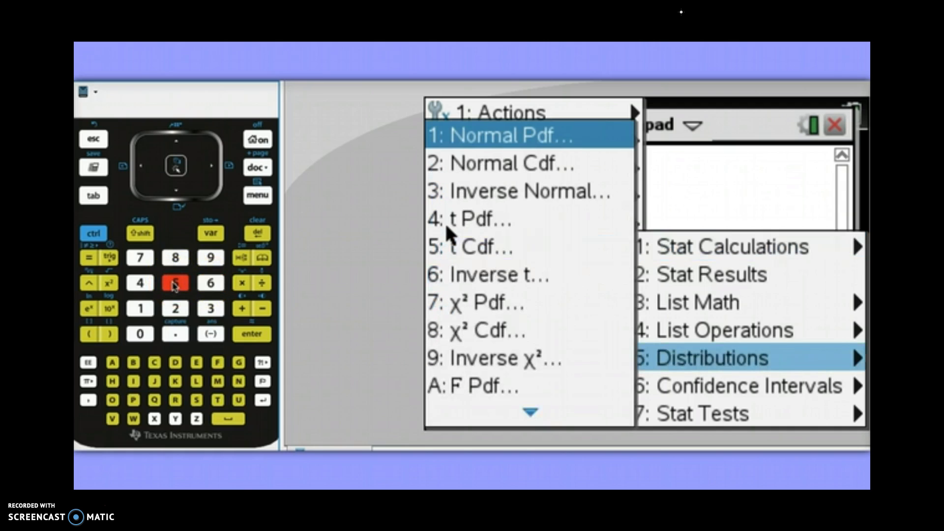
left_click(175, 309)
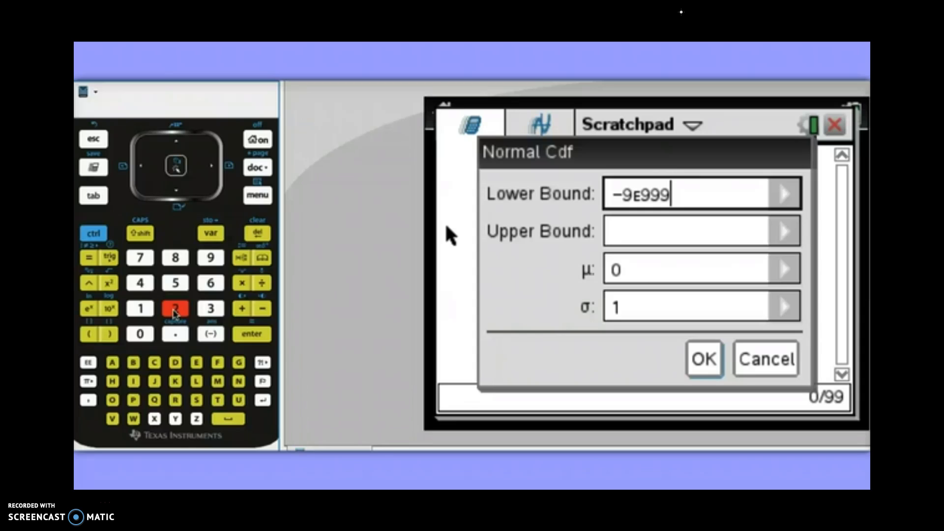
left_click(260, 234)
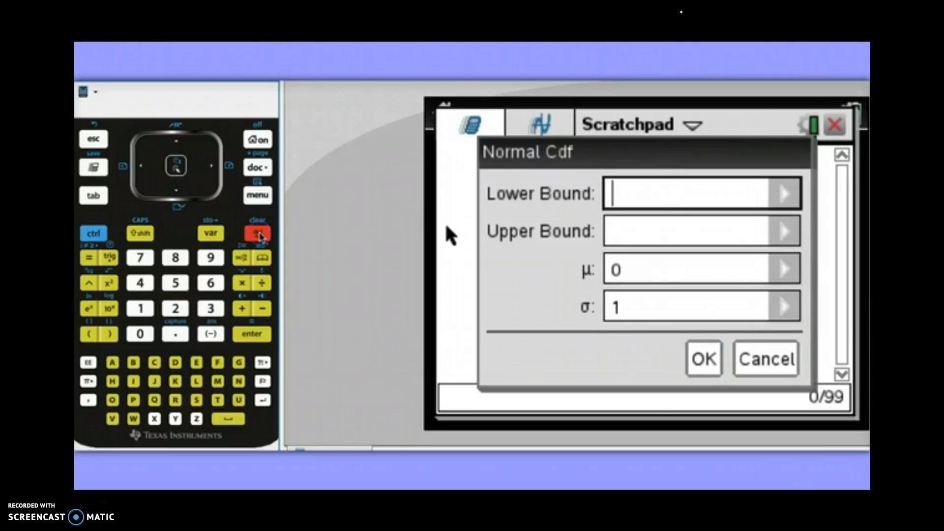
left_click(211, 334)
left_click(140, 308)
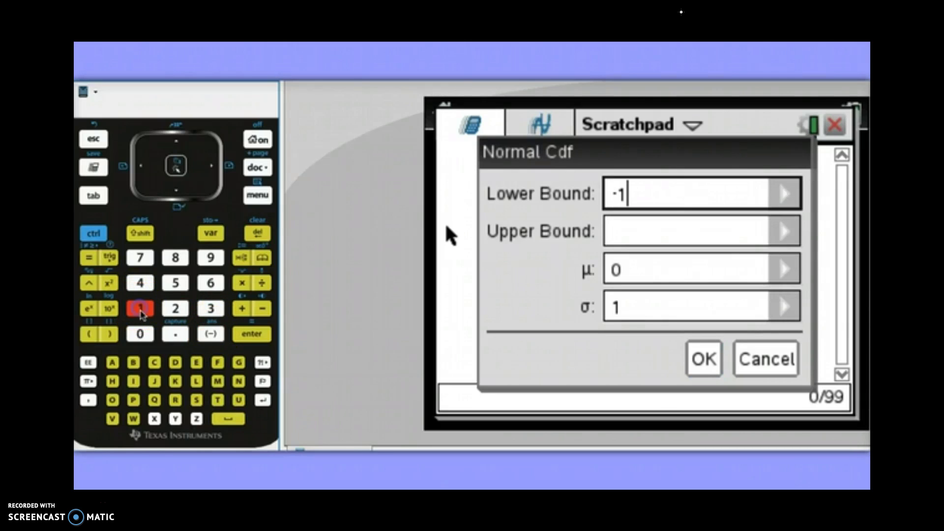
left_click(175, 330)
left_click(140, 257)
left_click(175, 258)
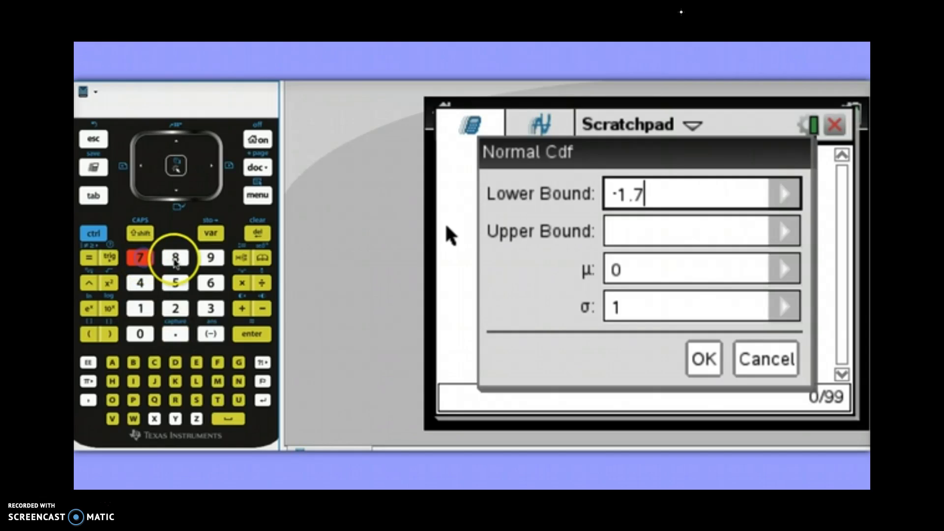
Set the upper bound to 10000 and calculate the area, keeping the mean at 0 and the standard deviation at 1.
left_click(93, 196)
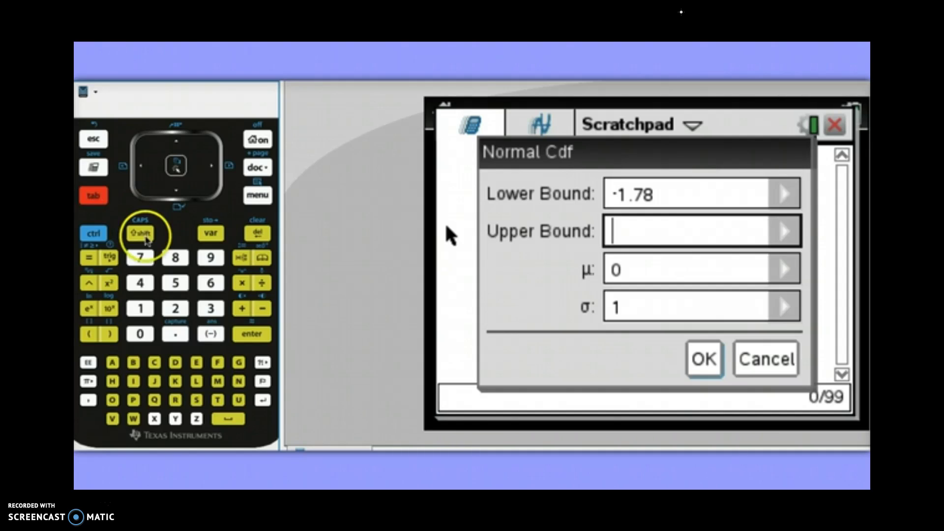
left_click(141, 308)
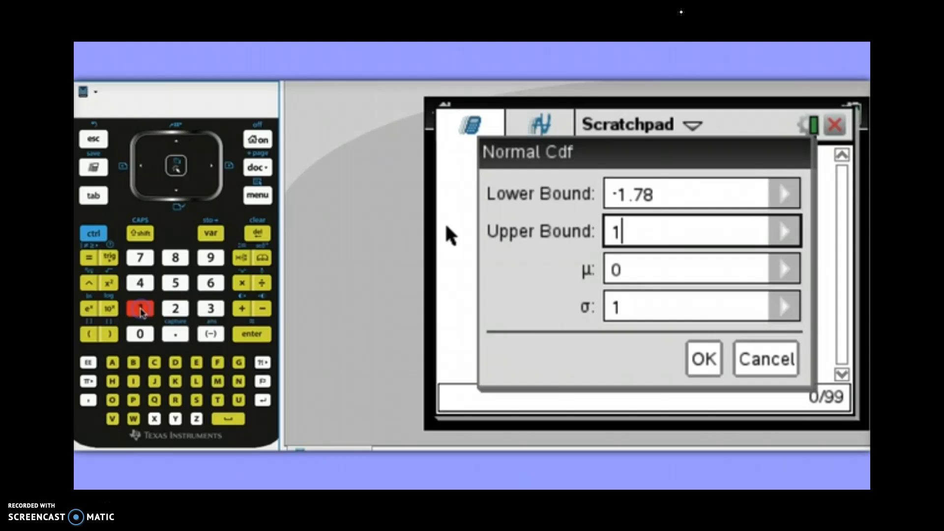
left_click(144, 335)
left_click(143, 335)
left_click(143, 335)
left_click(143, 335)
left_click(93, 197)
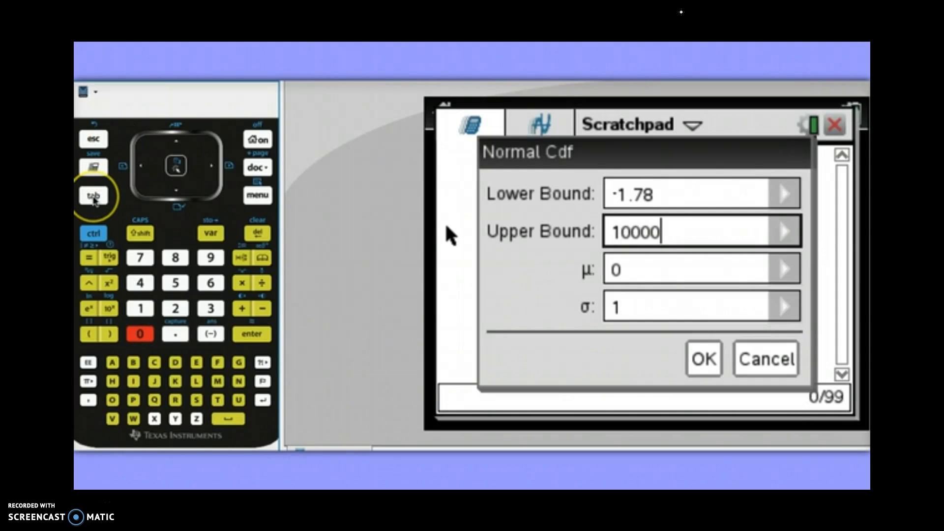
left_click(94, 196)
left_click(94, 196)
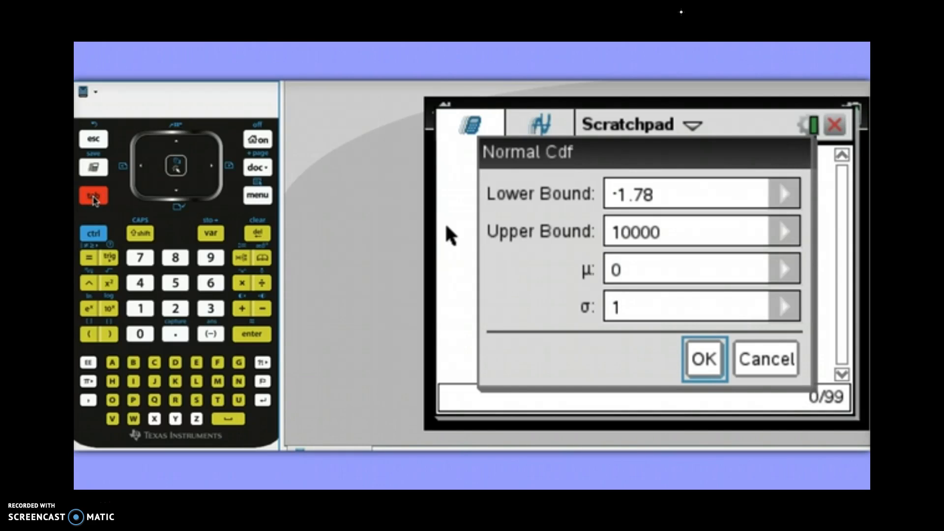
left_click(252, 335)
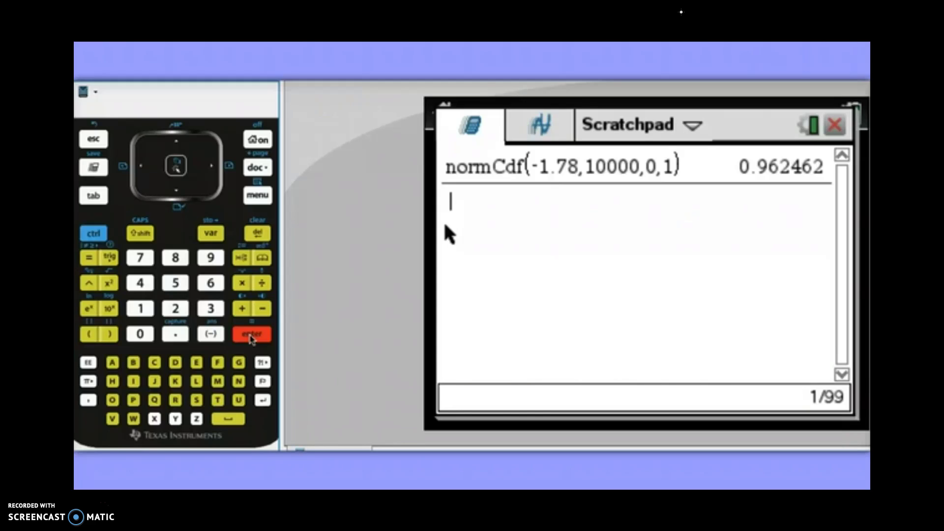
Start a second Normal Cdf calculation and replace its lower bound with -1.25.
left_click(257, 195)
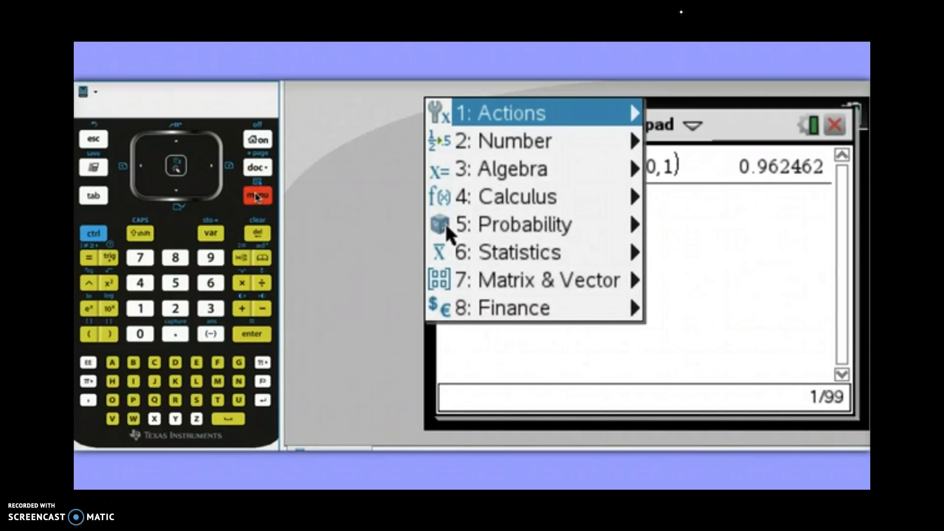
left_click(211, 283)
left_click(176, 284)
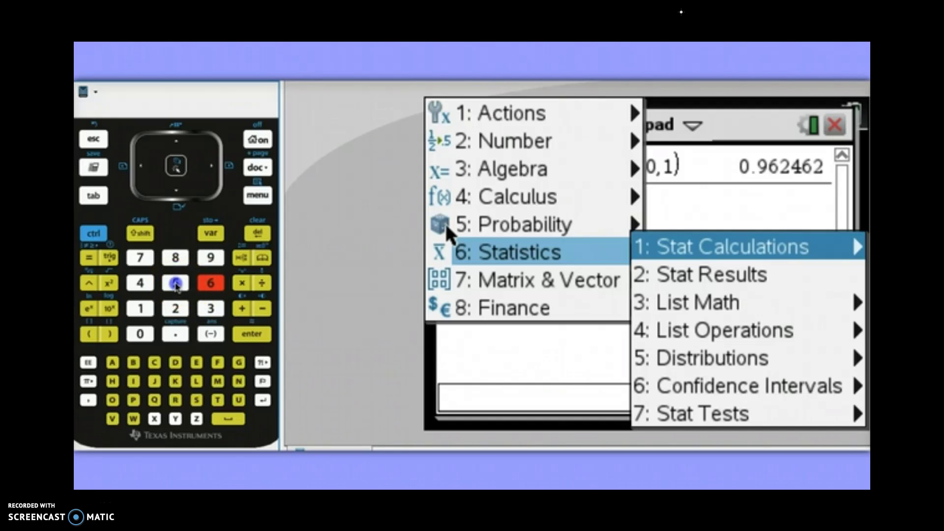
left_click(176, 311)
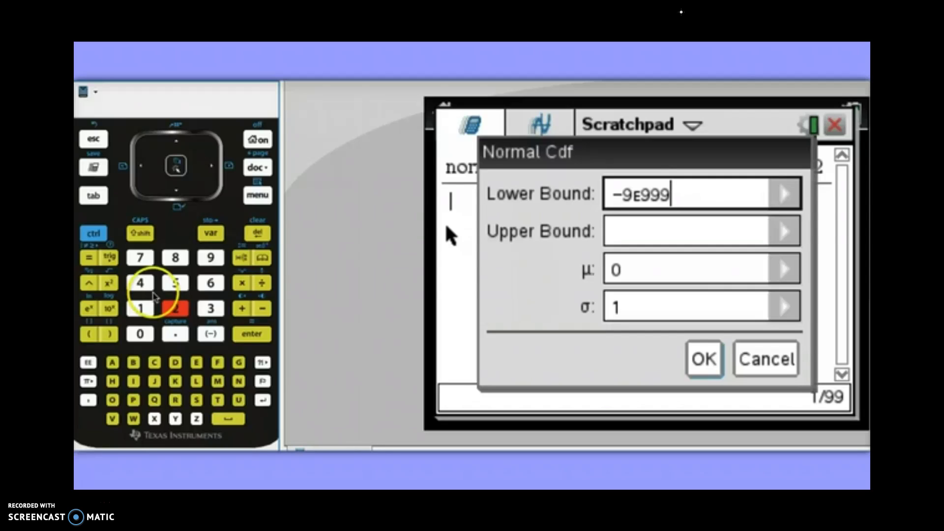
left_click(263, 238)
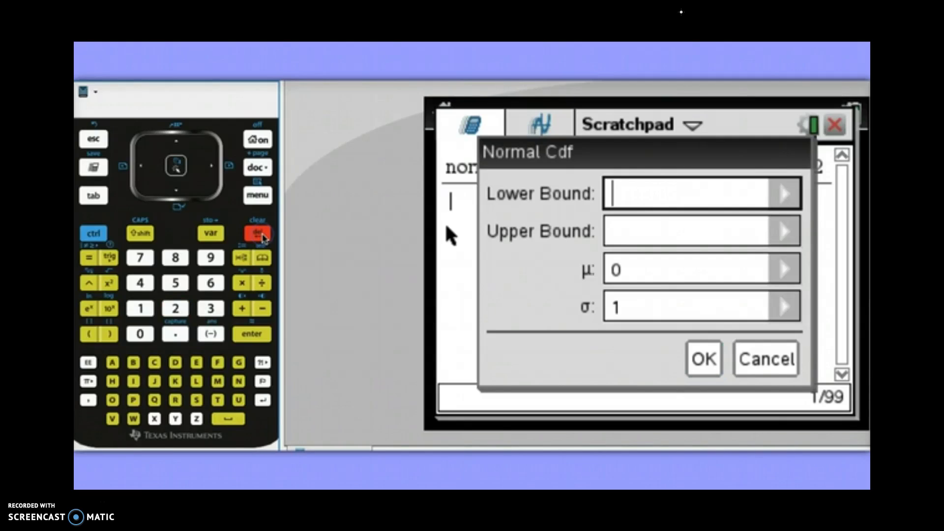
left_click(211, 334)
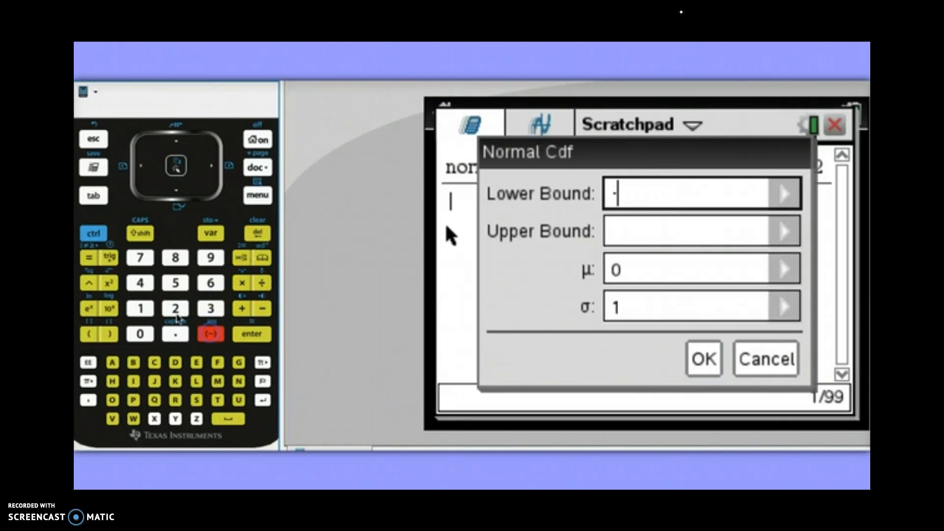
left_click(140, 309)
left_click(171, 335)
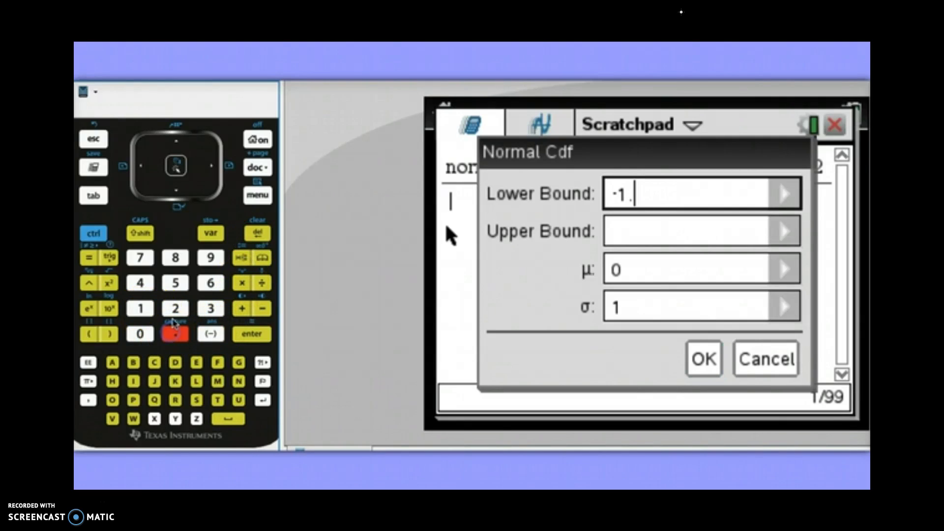
left_click(175, 309)
left_click(174, 282)
Set the upper bound to .81 and calculate the area between the two z-scores, keeping μ at 0 and σ at 1.
left_click(94, 195)
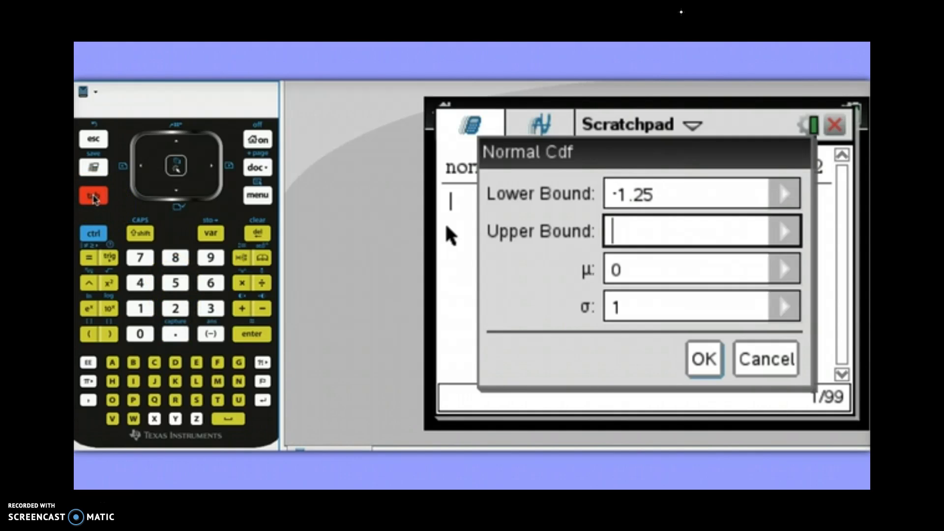
left_click(173, 332)
left_click(175, 257)
left_click(140, 308)
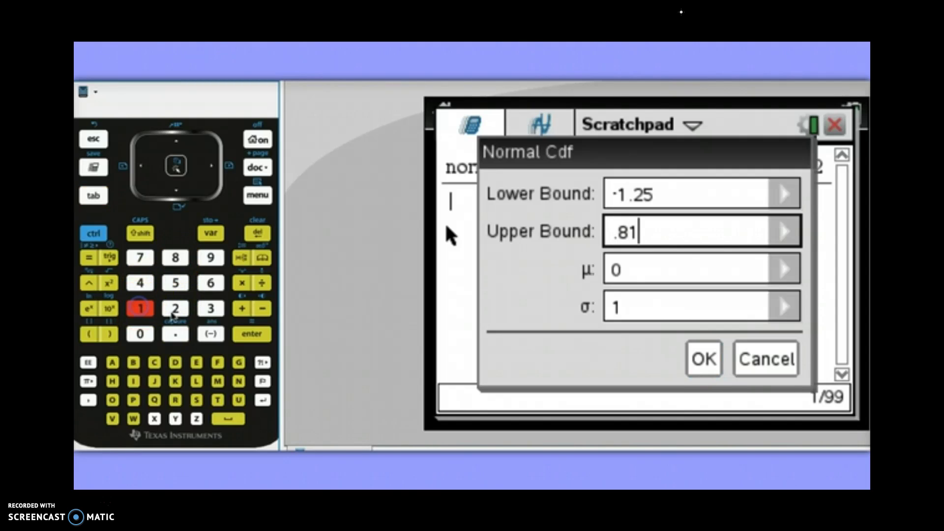
left_click(94, 196)
double_click(94, 197)
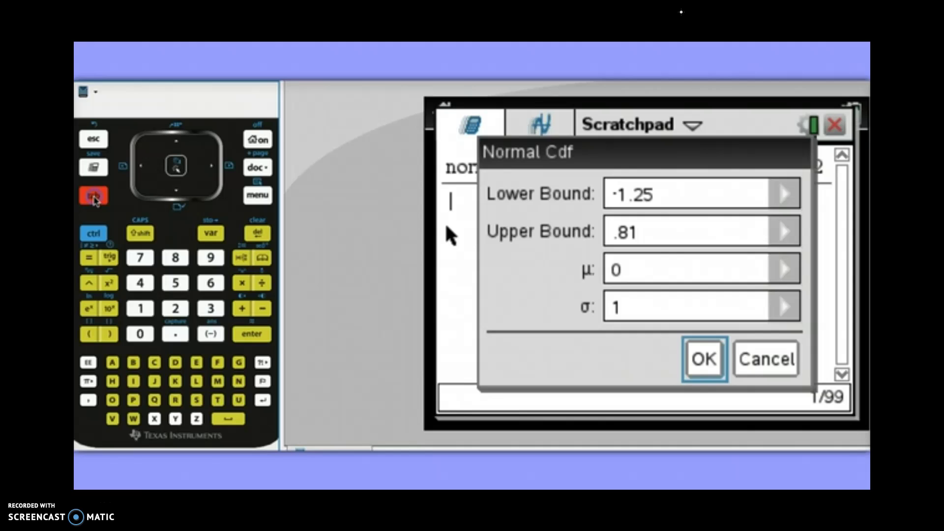
left_click(251, 336)
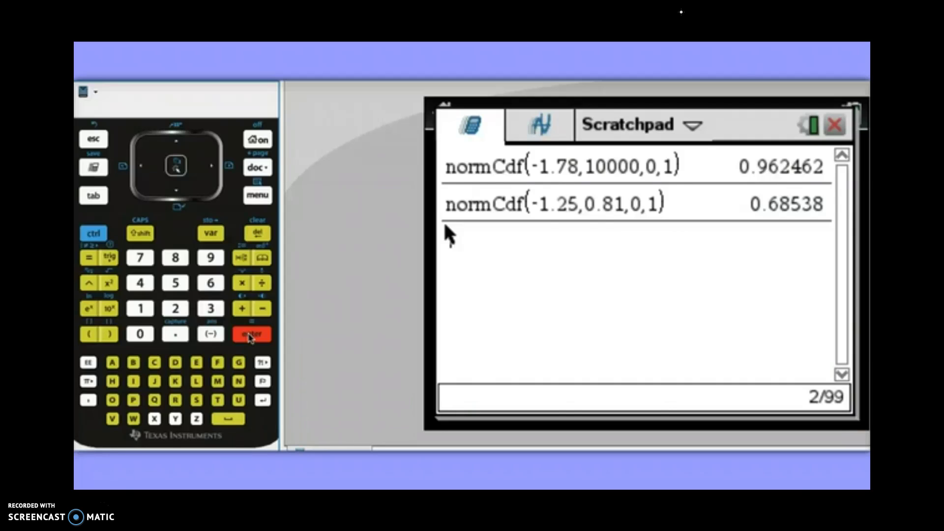
Calculate the Inverse Normal z-score for an area of .90, with μ of 0 and σ of 1.
mouse_move(848, 471)
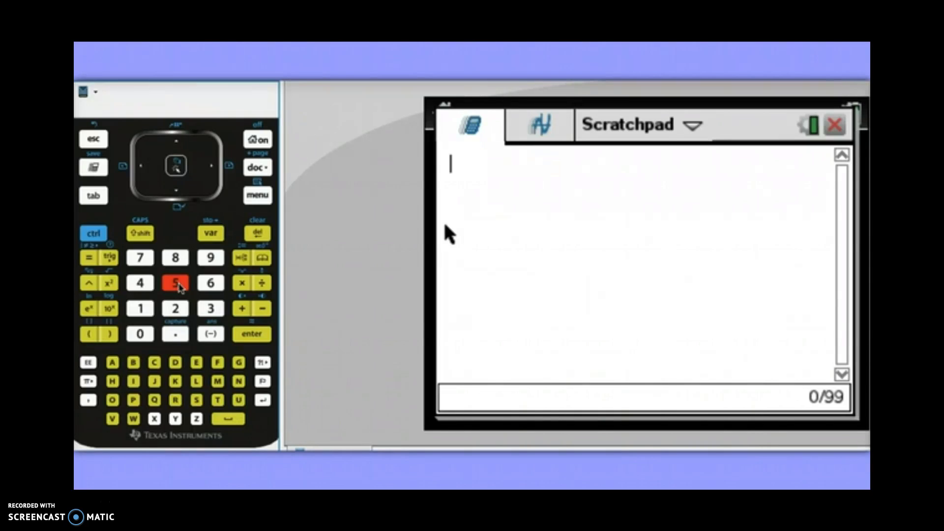
left_click(251, 196)
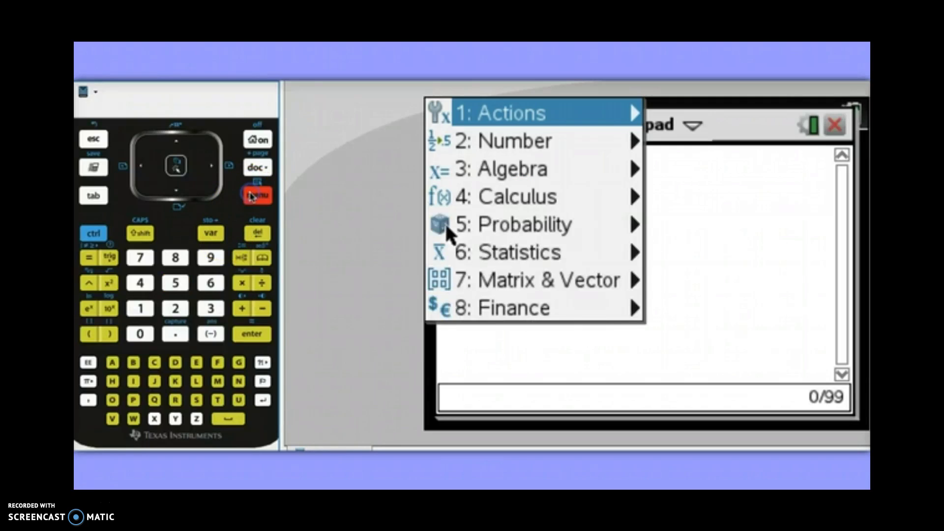
left_click(211, 284)
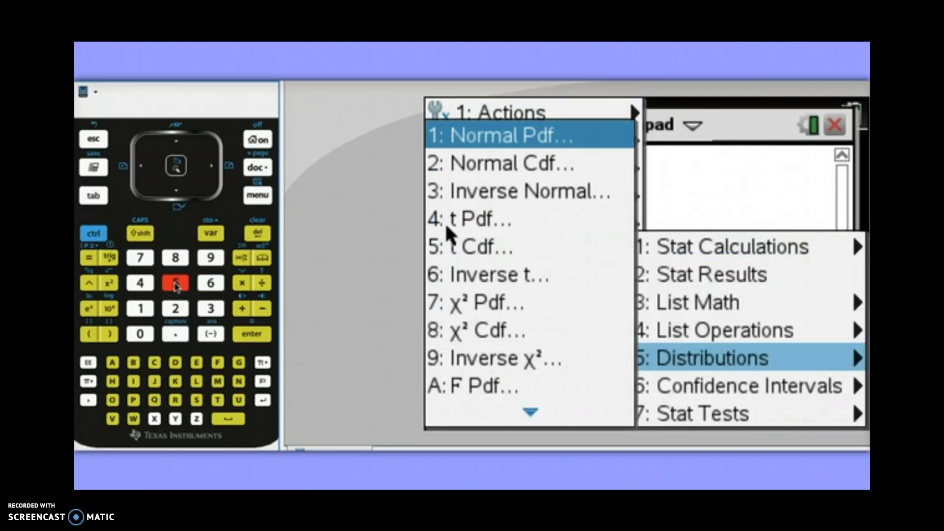
left_click(210, 310)
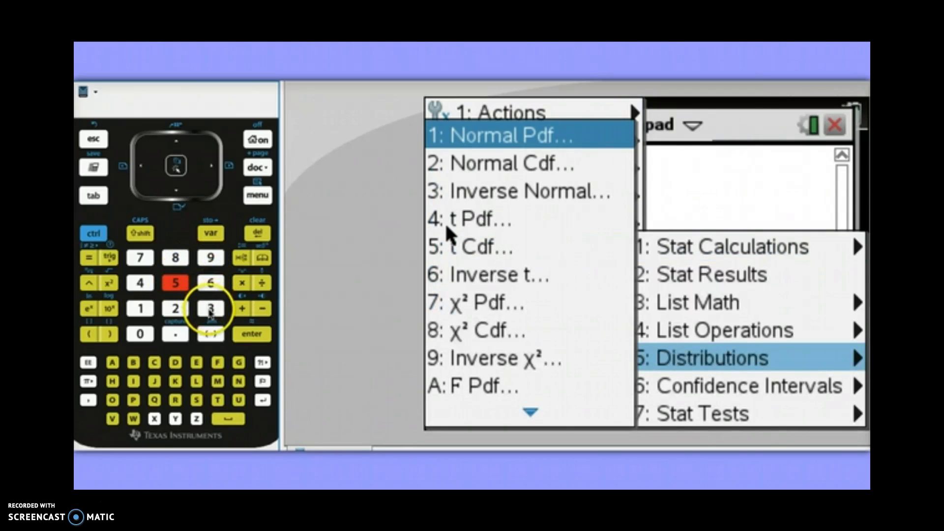
left_click(176, 335)
left_click(210, 255)
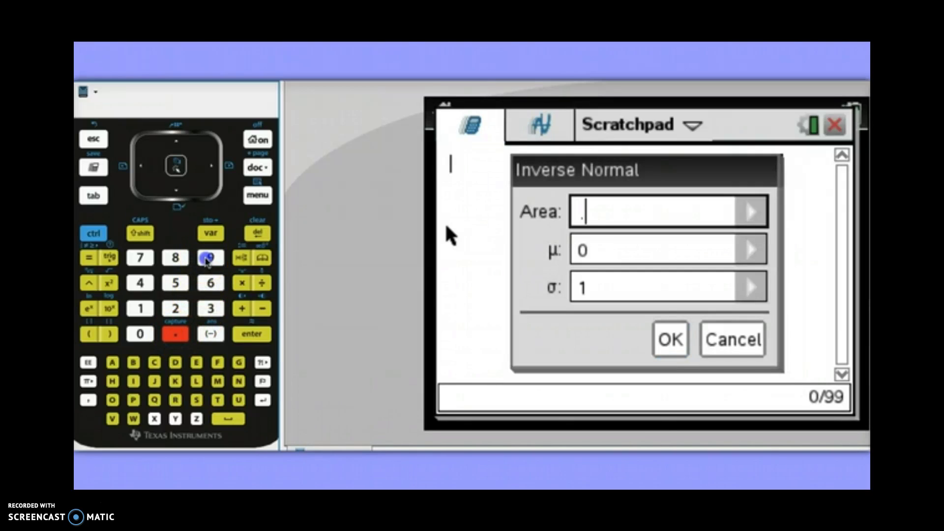
left_click(142, 332)
left_click(93, 196)
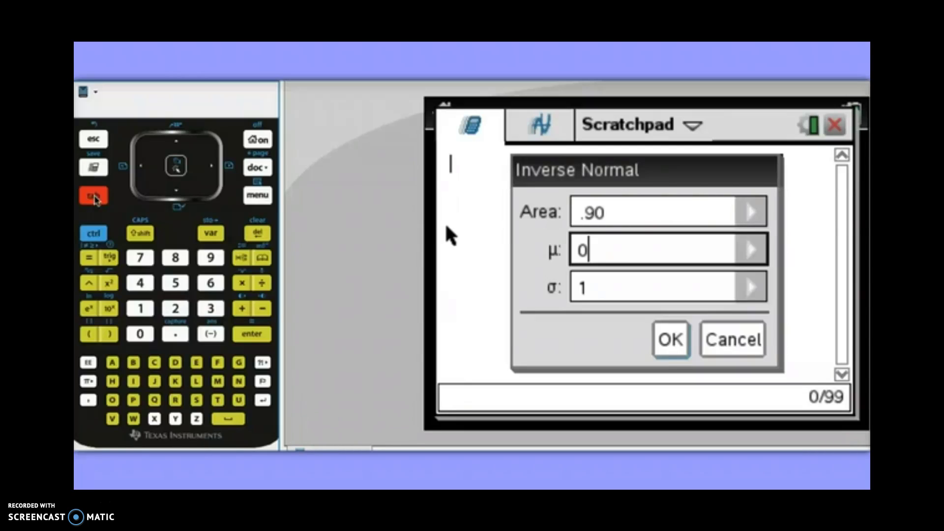
left_click(95, 196)
left_click(95, 196)
left_click(265, 333)
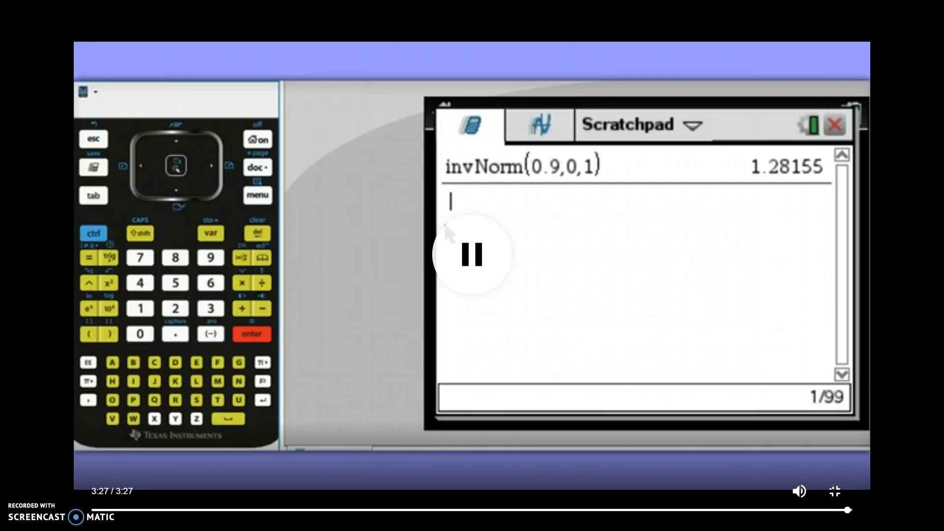
Leave the full-screen video and switch to the Word pacing guide to read the Day 4 Normal Distribution Calculations row.
left_click(834, 490)
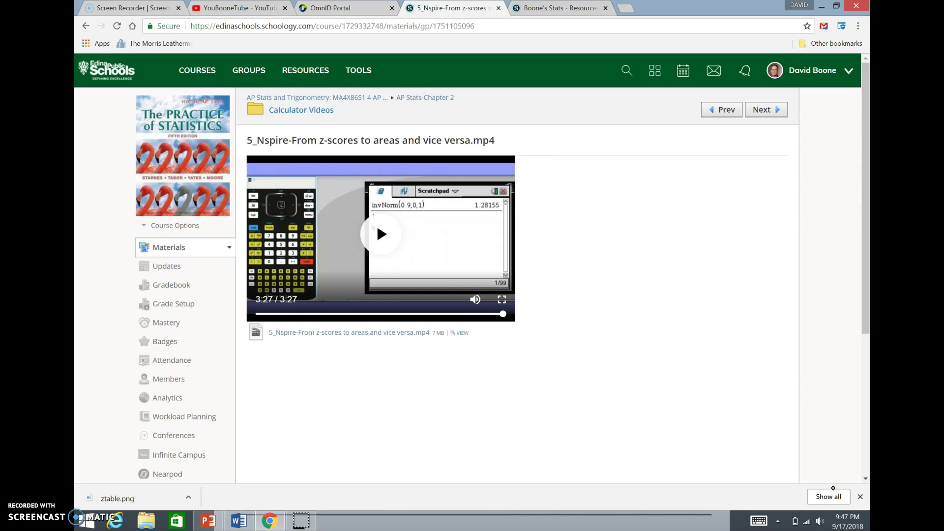
left_click(239, 522)
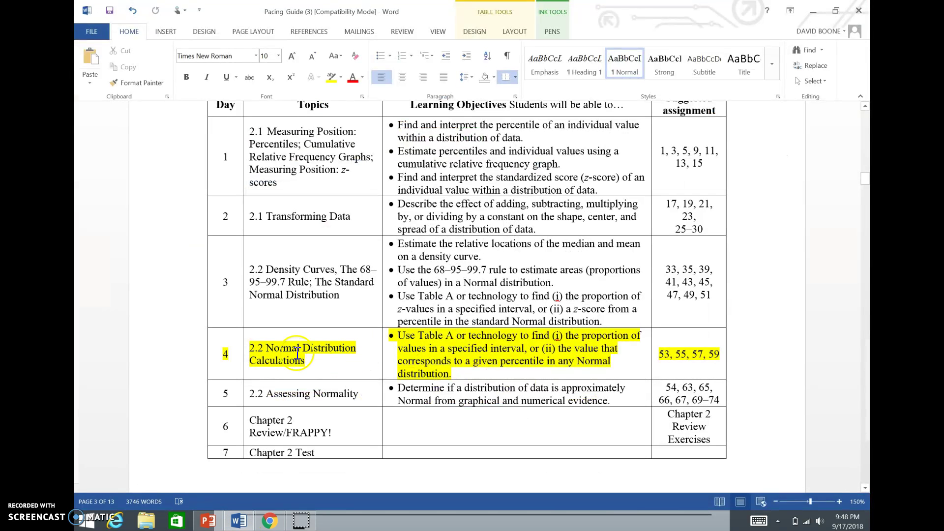
left_click(353, 352)
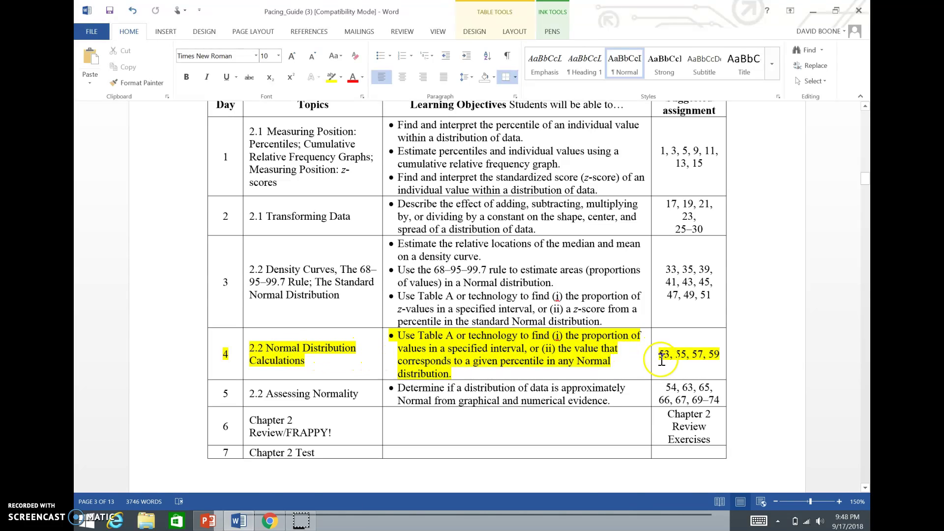